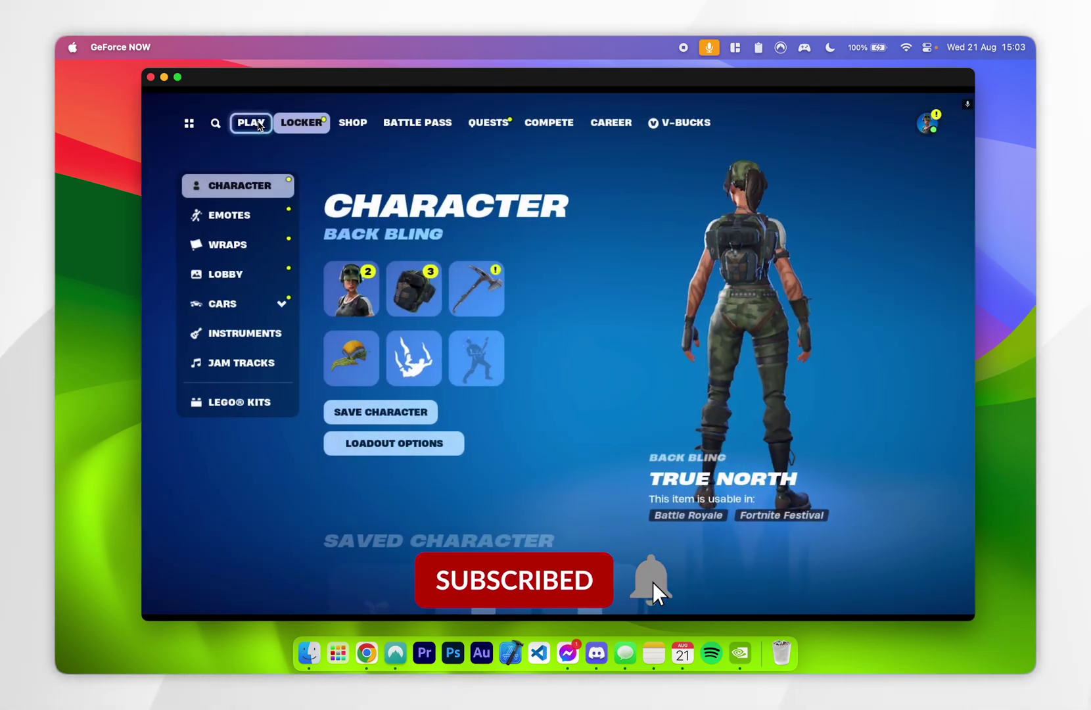
Start Fortnite Battle Royale matchmaking from the lobby, then bring up the Epic Games library
left_click(258, 125)
left_click(254, 528)
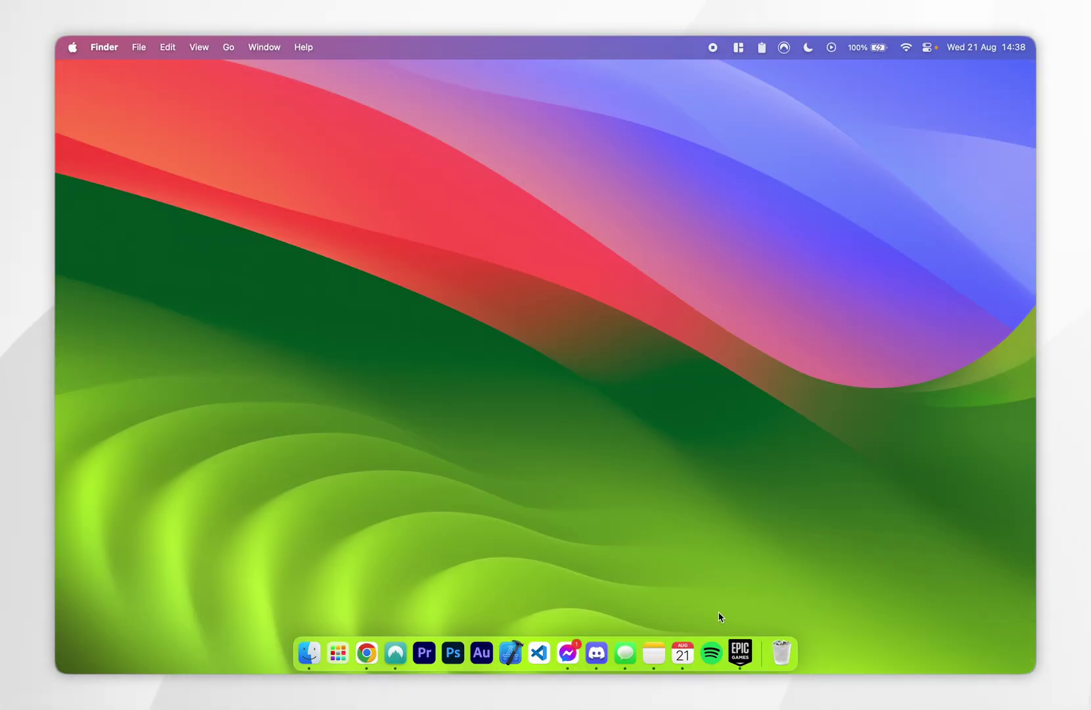
left_click(740, 653)
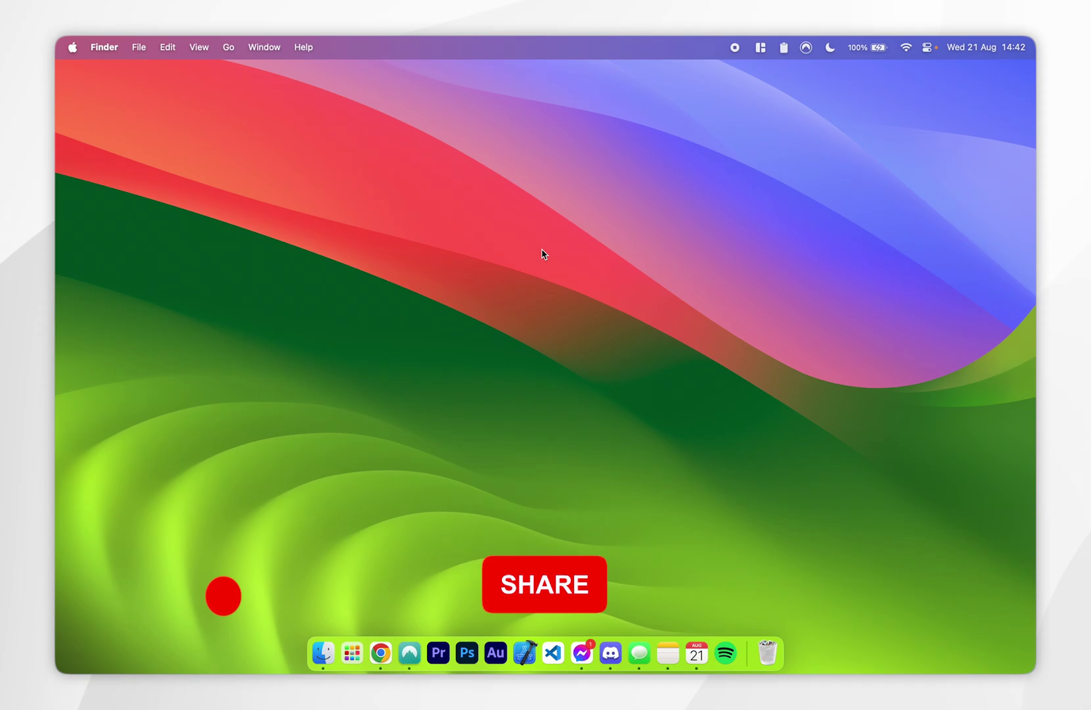
Scroll Chrome's GeForce NOW page to the Free, Priority and Ultimate plans, briefly highlighting the 1-Hour session limit
left_click(380, 651)
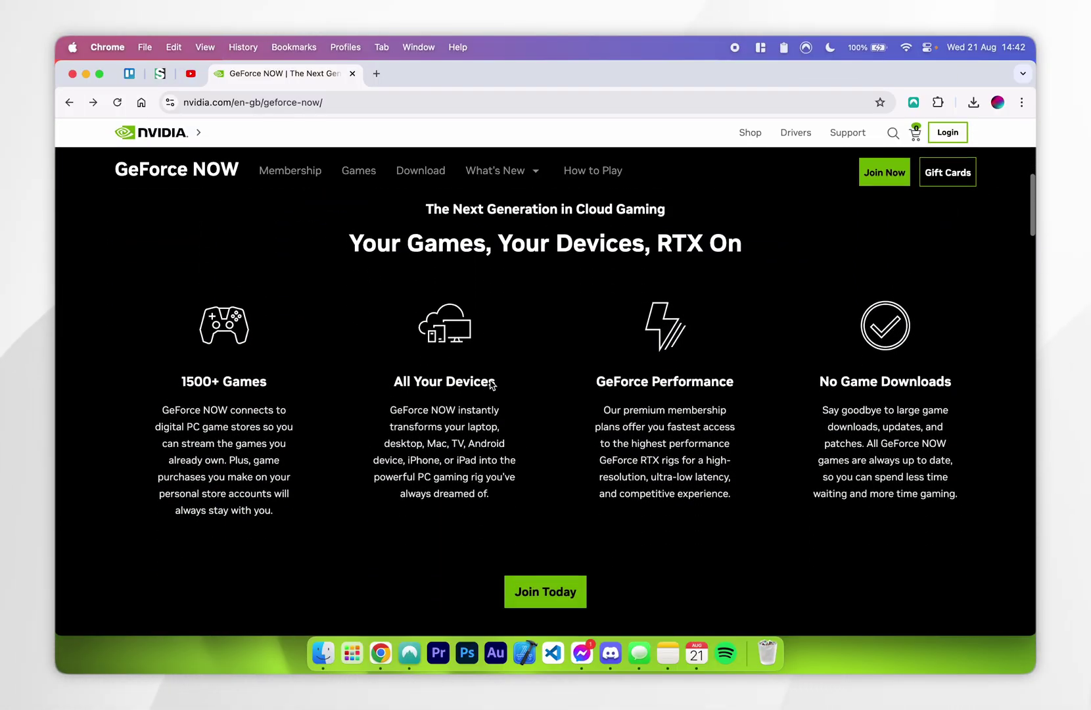
scroll(539, 312, "down", 2)
scroll(539, 312, "down", 10)
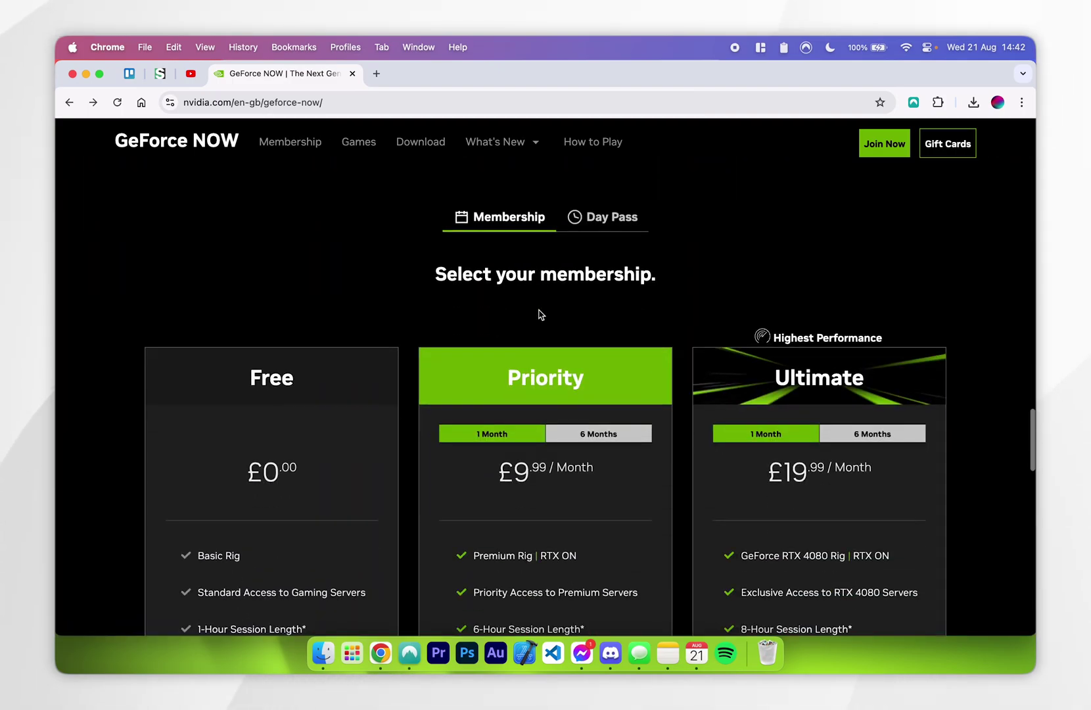
scroll(434, 439, "down", 4)
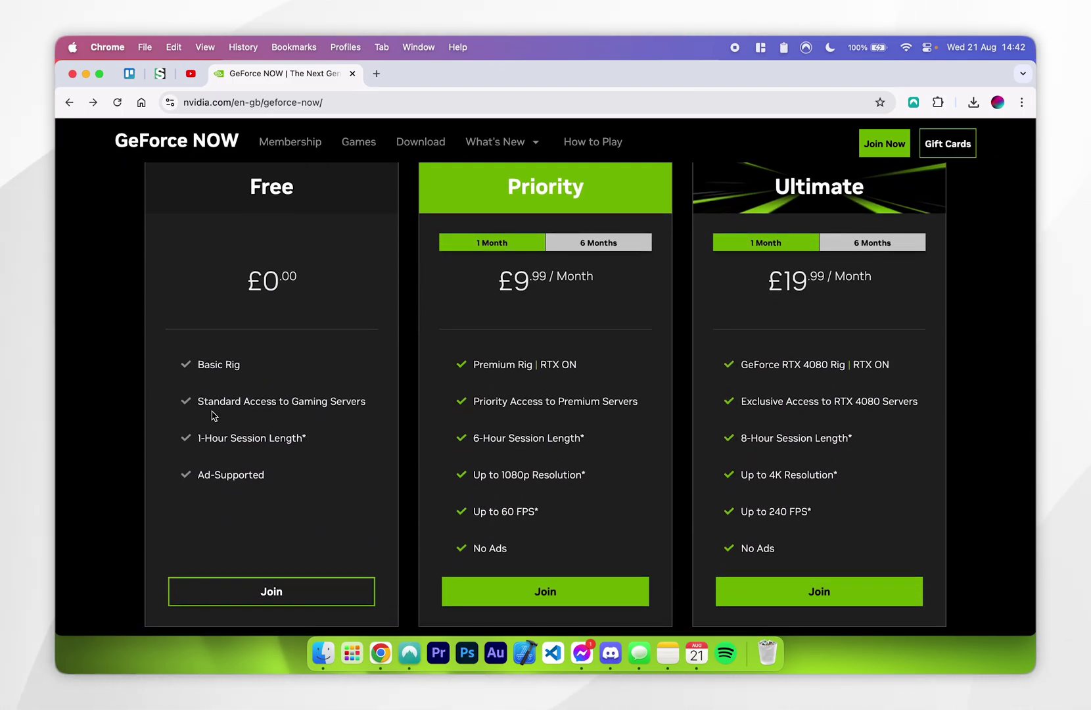
left_click_drag(197, 438, 299, 437)
left_click(339, 447)
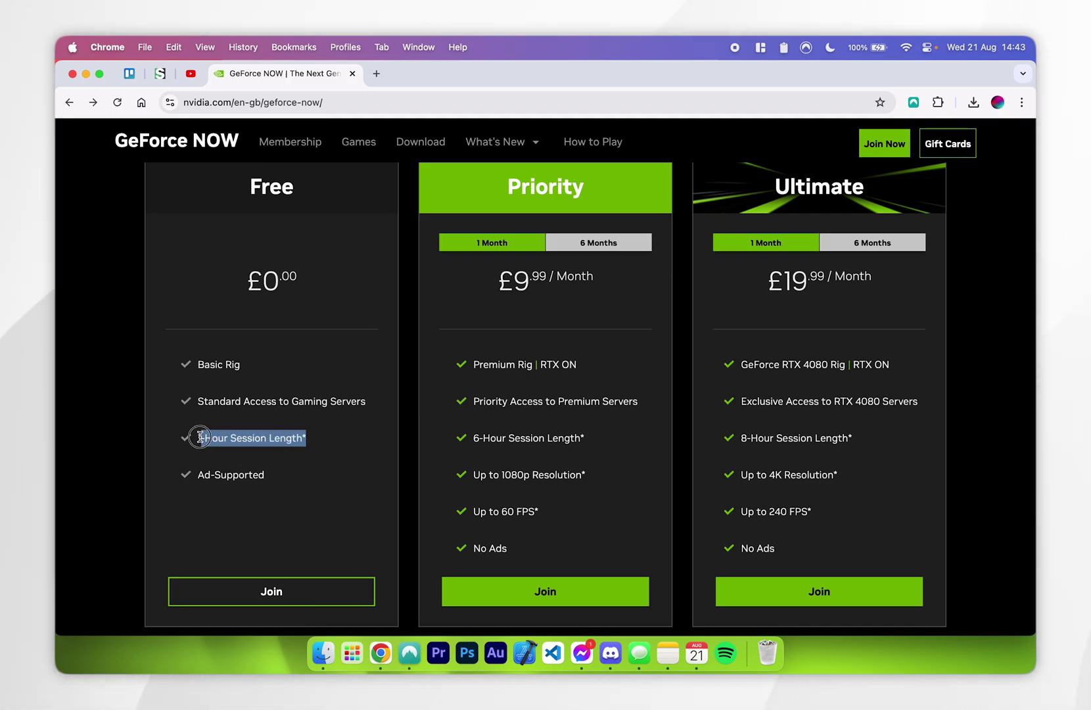
left_click(314, 447)
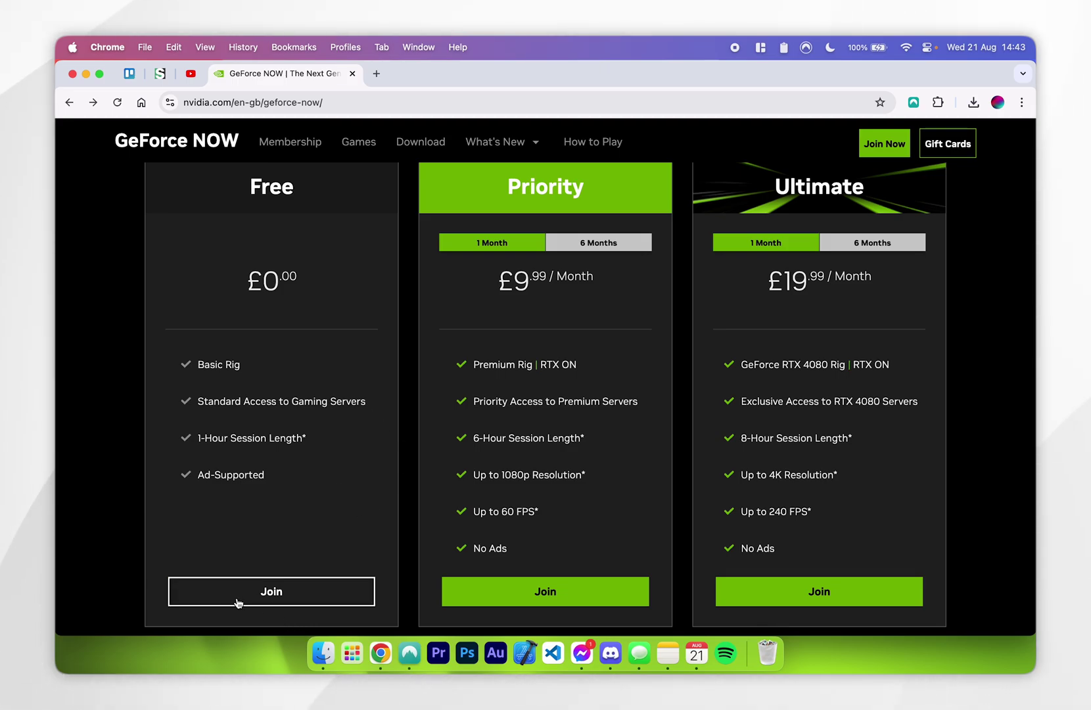
Back out of the Free signup and download the GeForce NOW Mac installer from the Download page
left_click(291, 598)
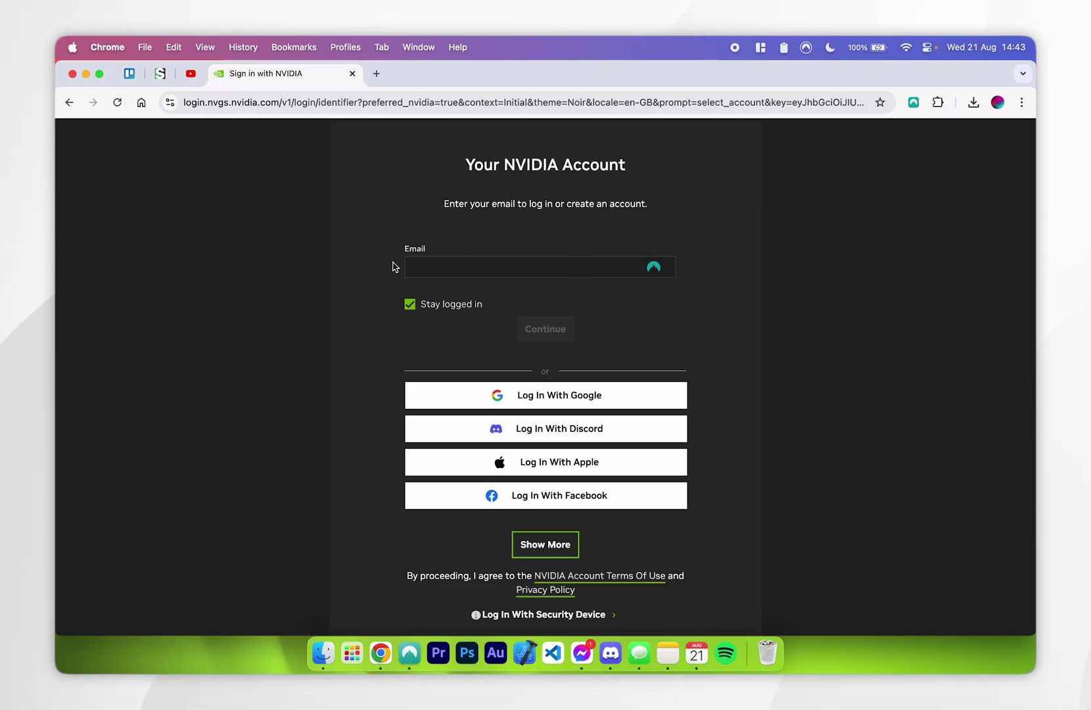
key("super+bracketleft")
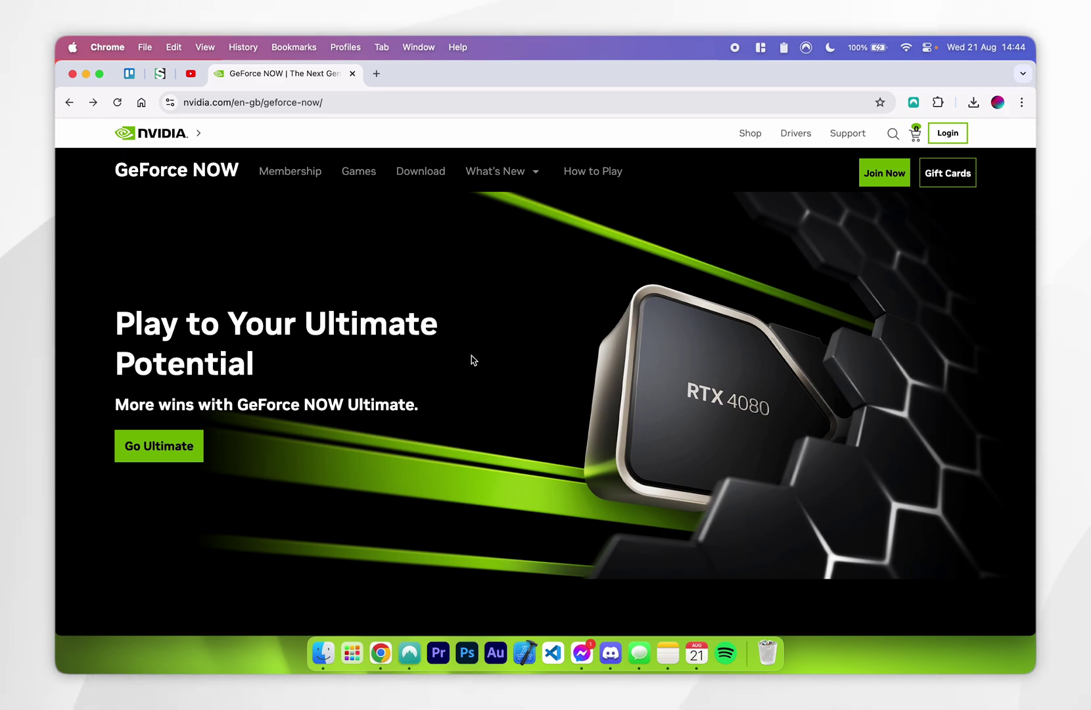
left_click(416, 175)
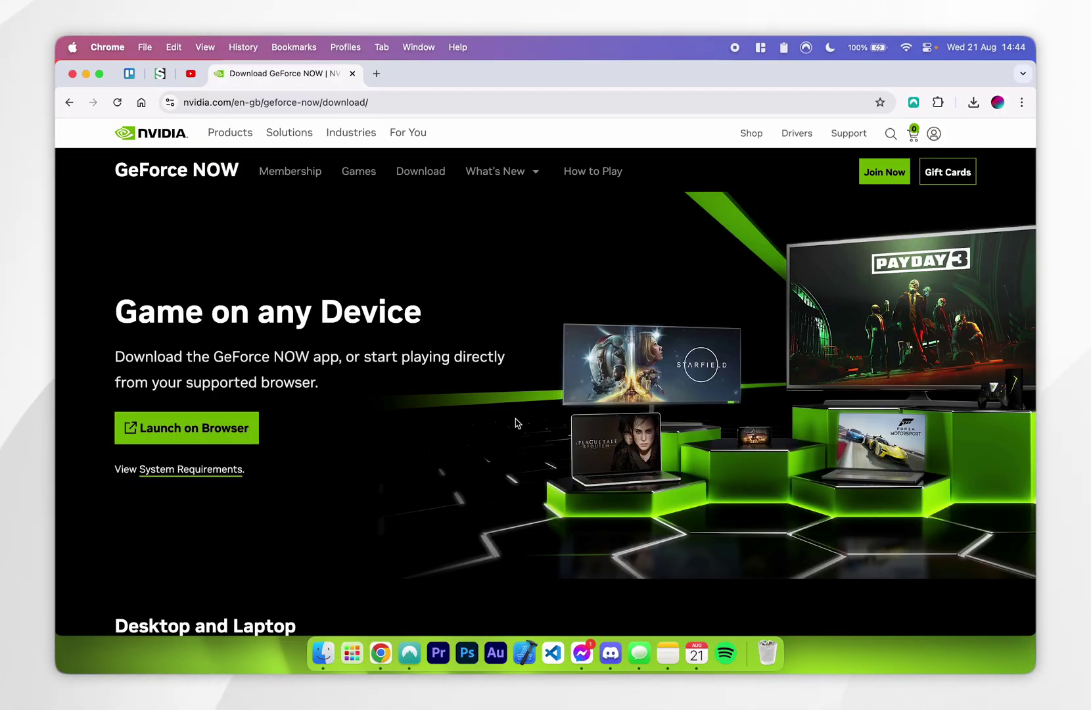
scroll(516, 423, "down", 6)
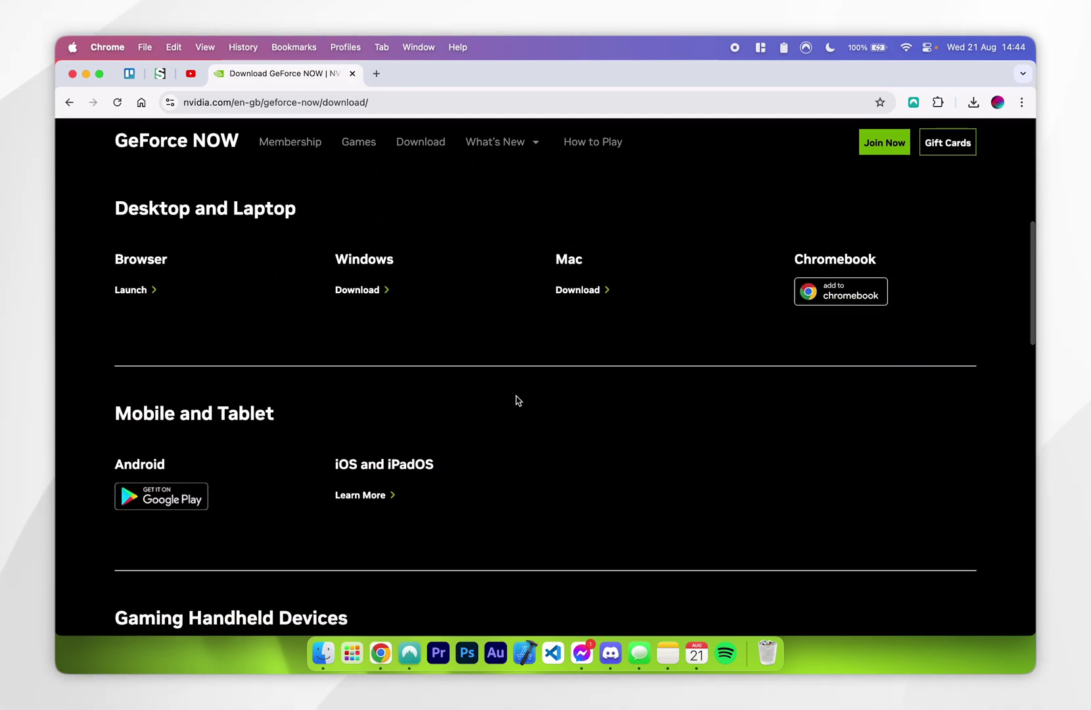
left_click(563, 291)
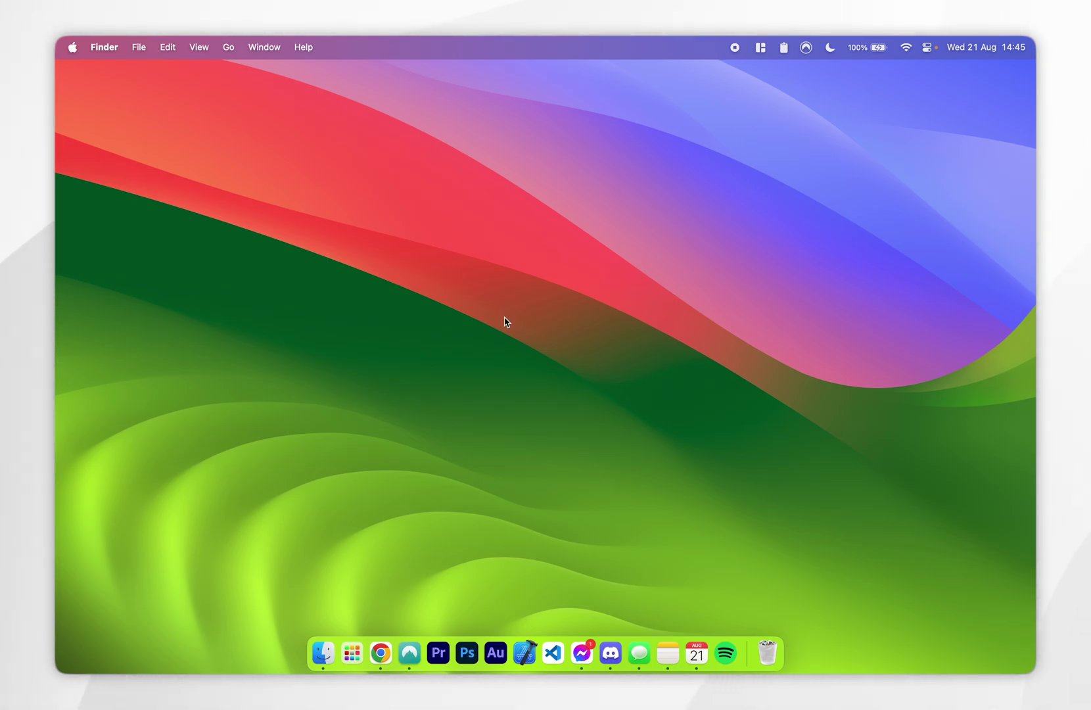
Mount GeForceNOW-release.dmg from Downloads and copy NVIDIA GeForce NOW into Applications
left_click(321, 654)
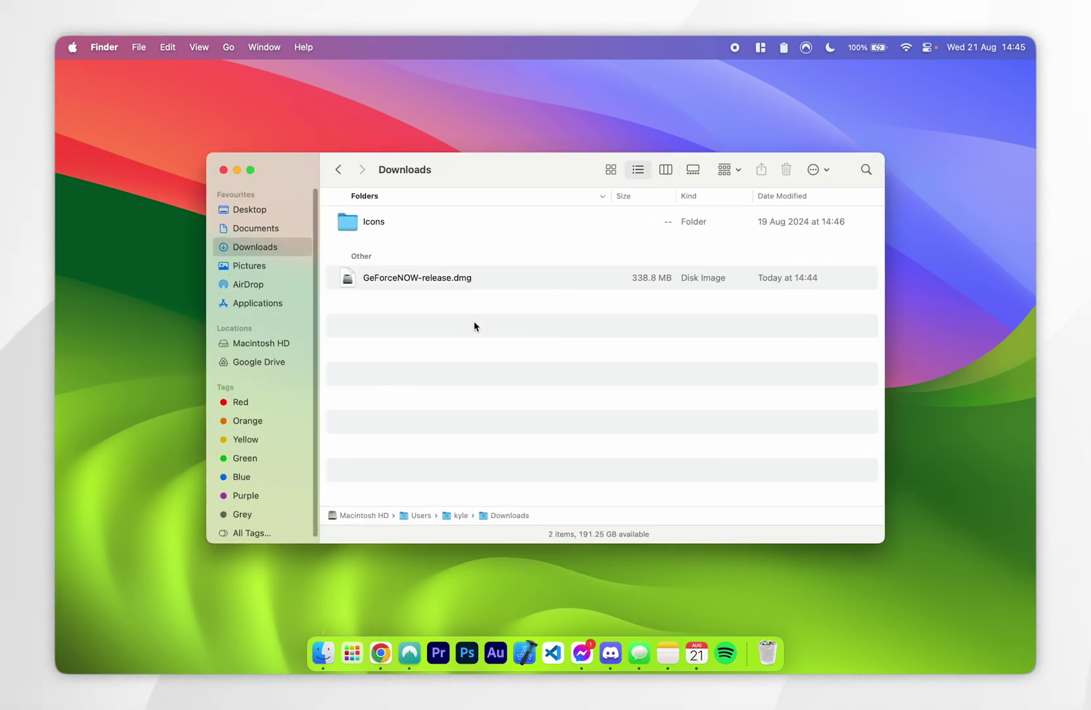
double_click(405, 277)
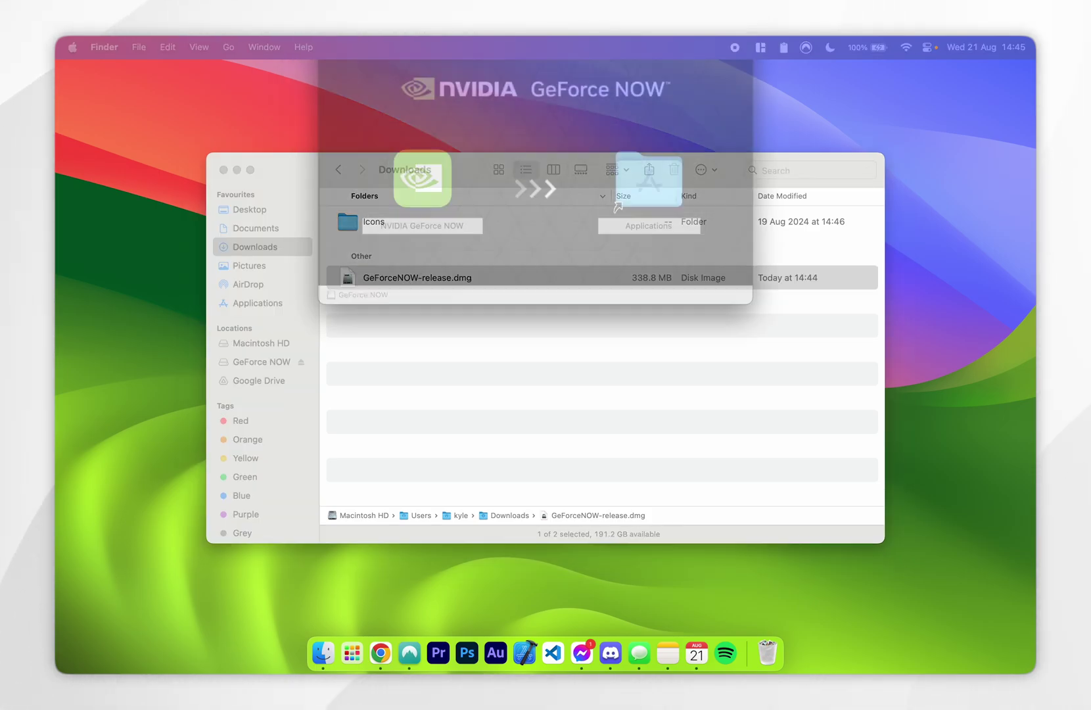
left_click_drag(438, 378, 662, 373)
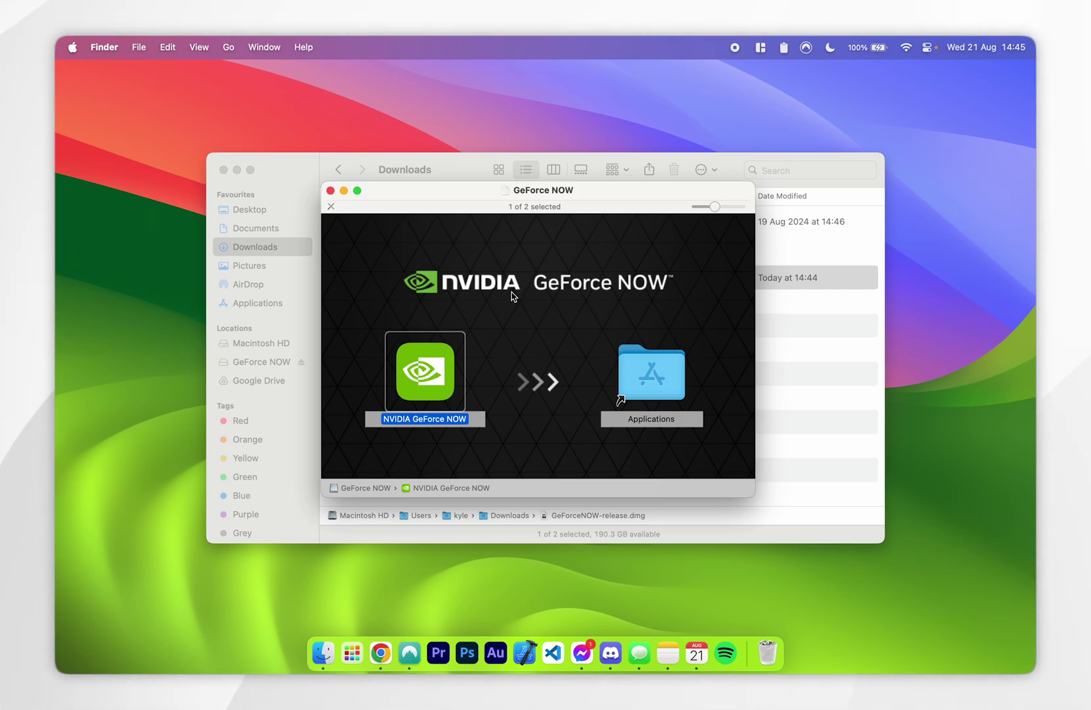
Trash the GeForceNOW-release.dmg installer and eject its volume
left_click(330, 191)
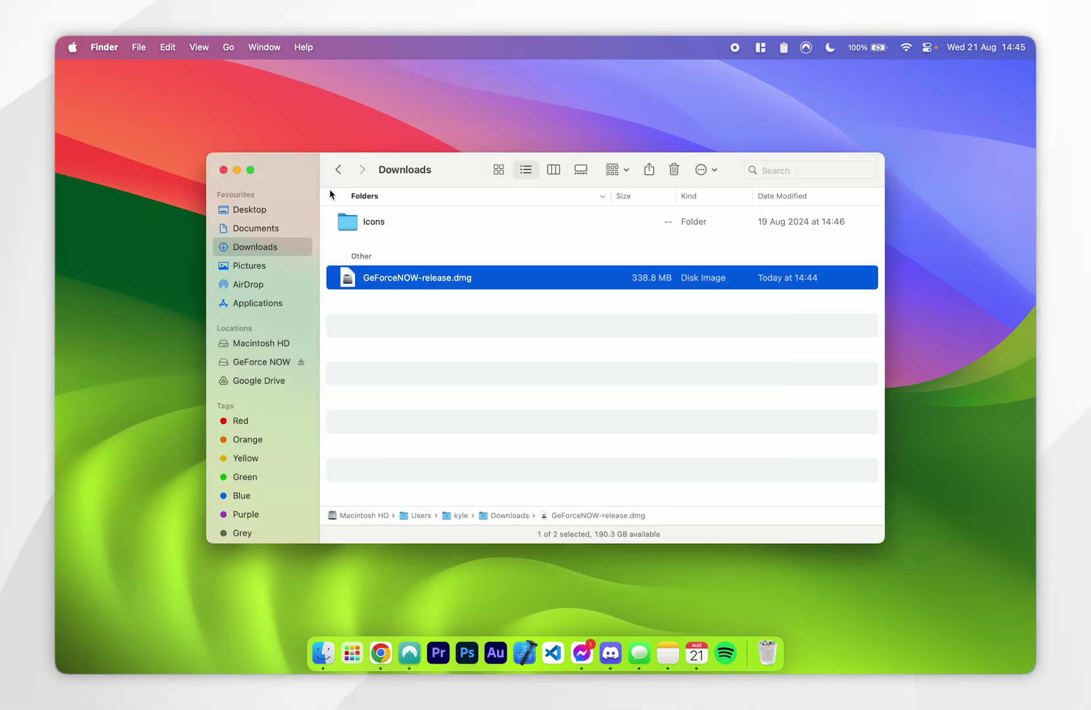
key("super+BackSpace")
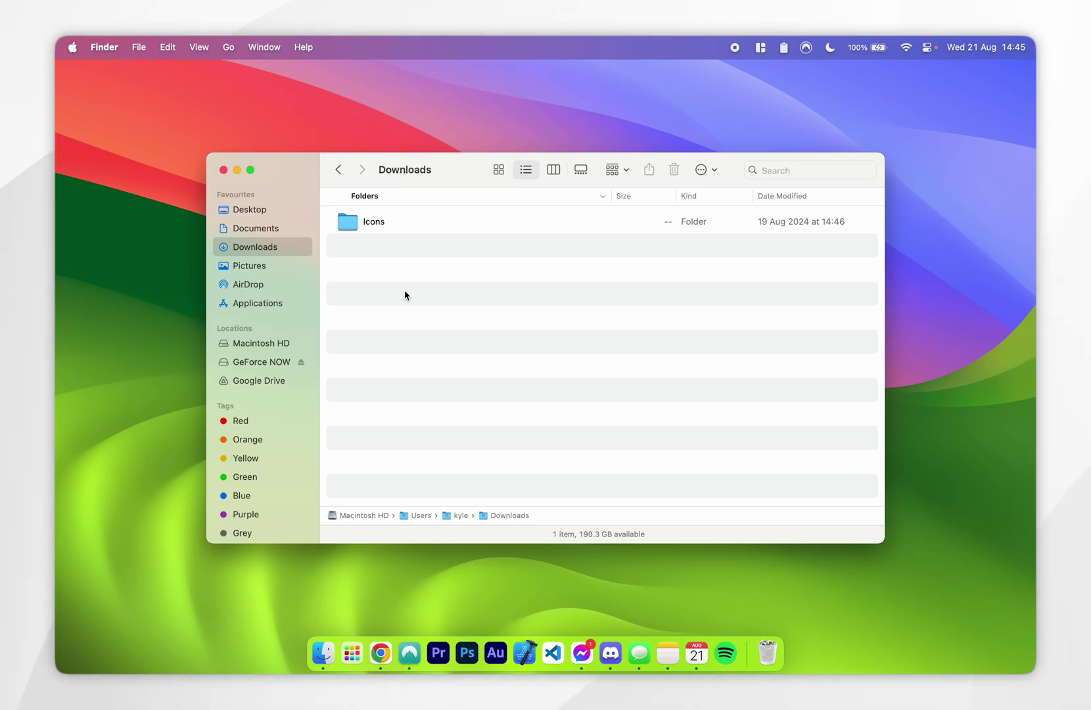
left_click(301, 362)
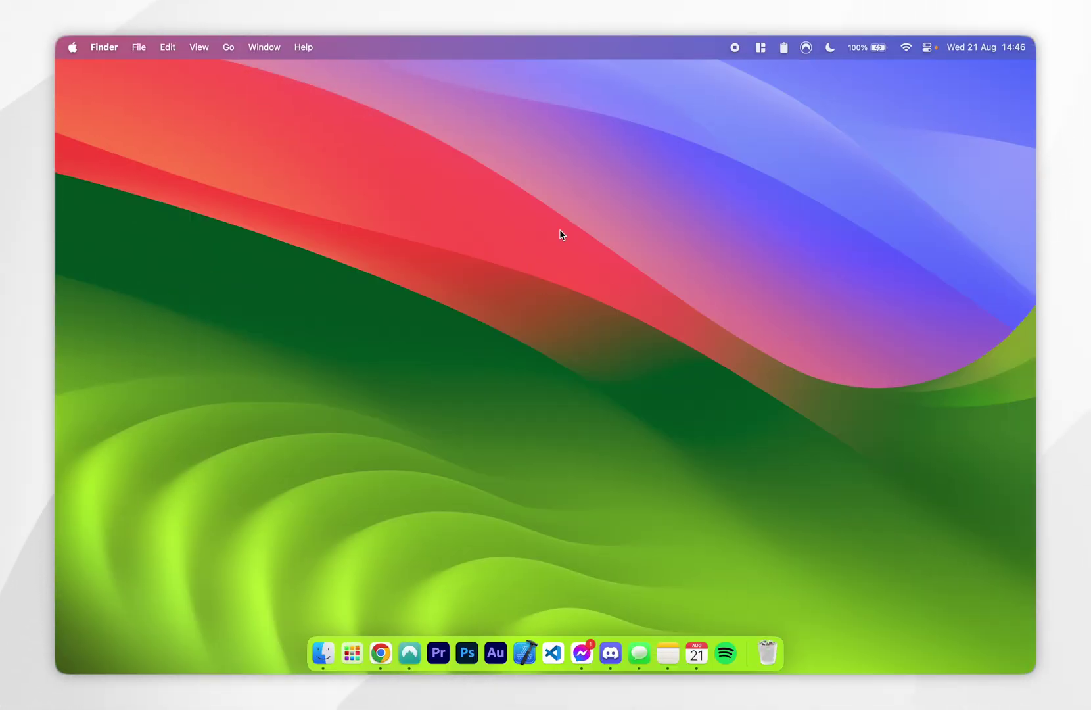
Launch NVIDIA GeForce NOW through Spotlight and approve the security prompt so it opens
key("super+space")
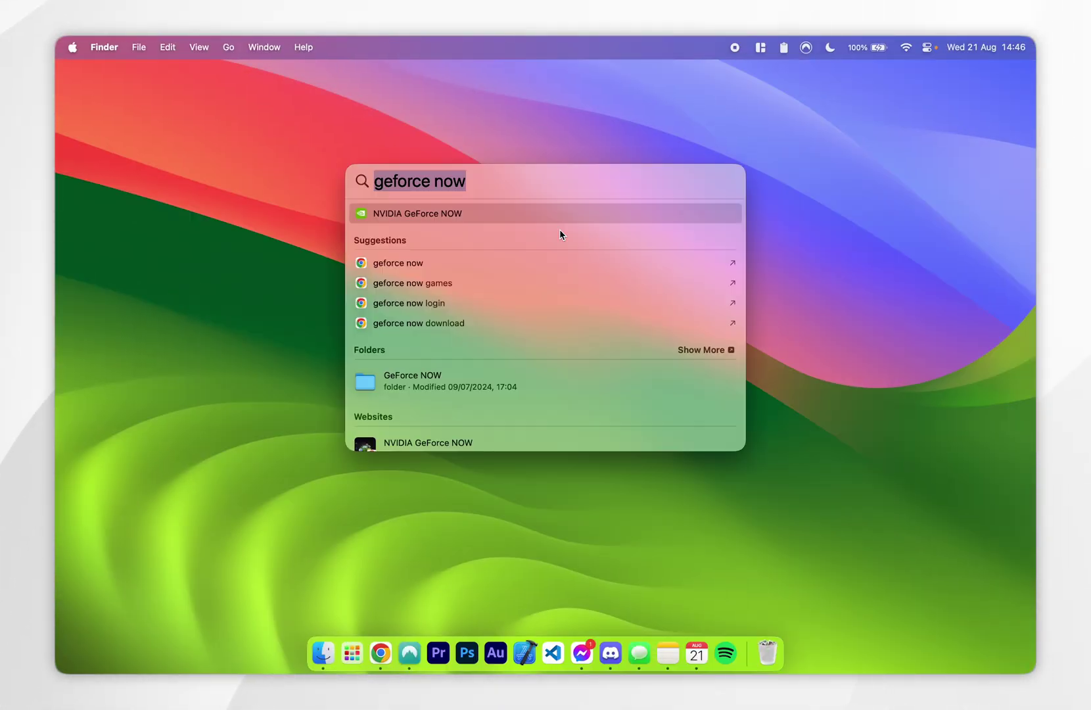
left_click(400, 220)
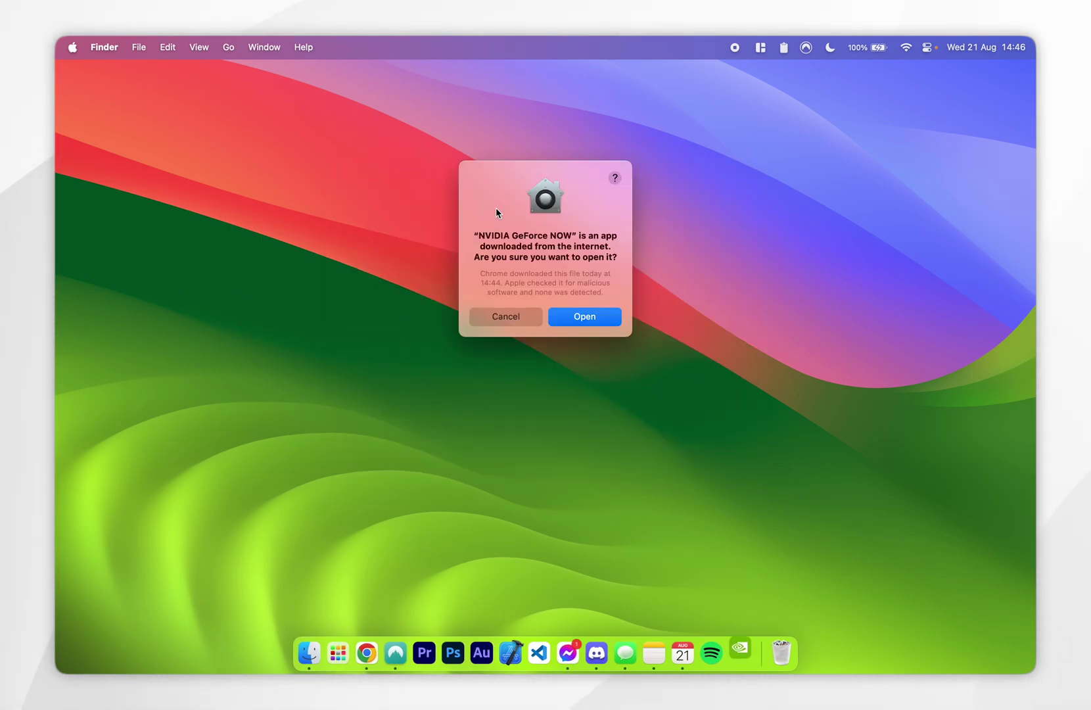
left_click(602, 320)
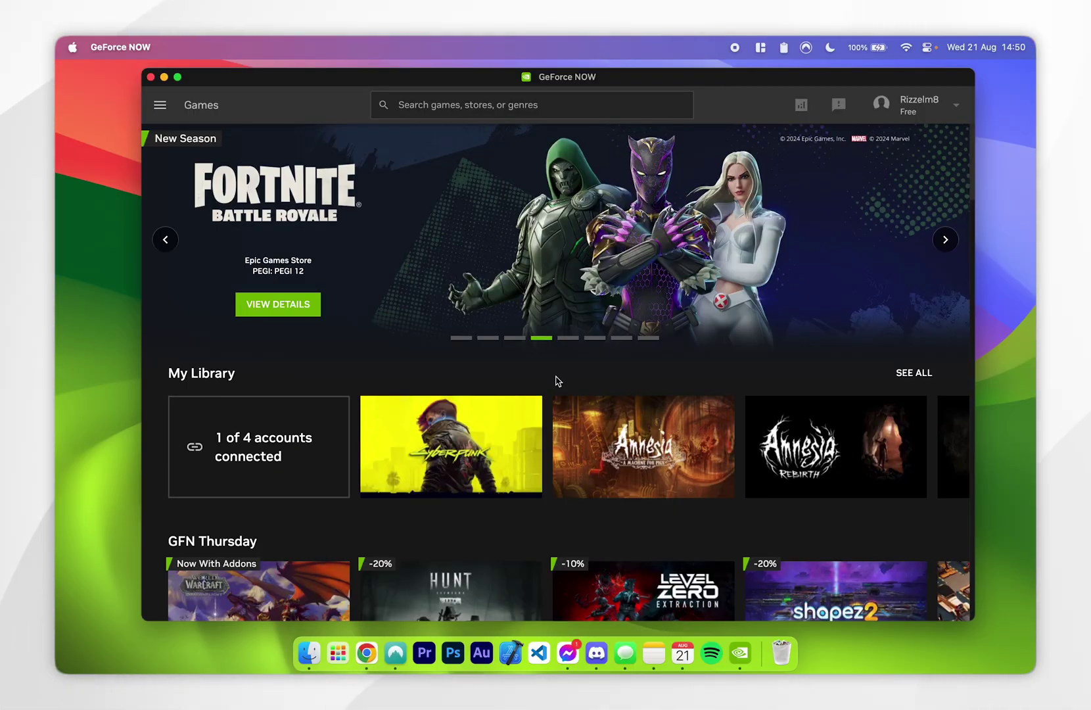
Open GeForce NOW Settings from the menu to view the Ubisoft, Epic Games, Steam and Xbox connections
mouse_move(549, 400)
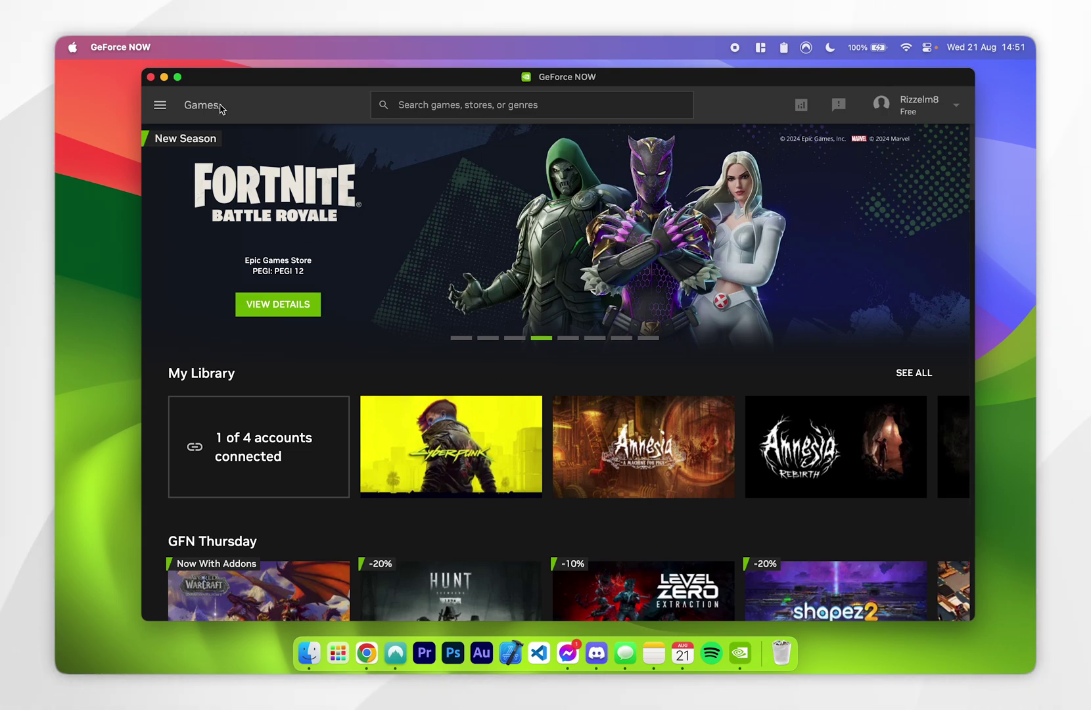
left_click(159, 107)
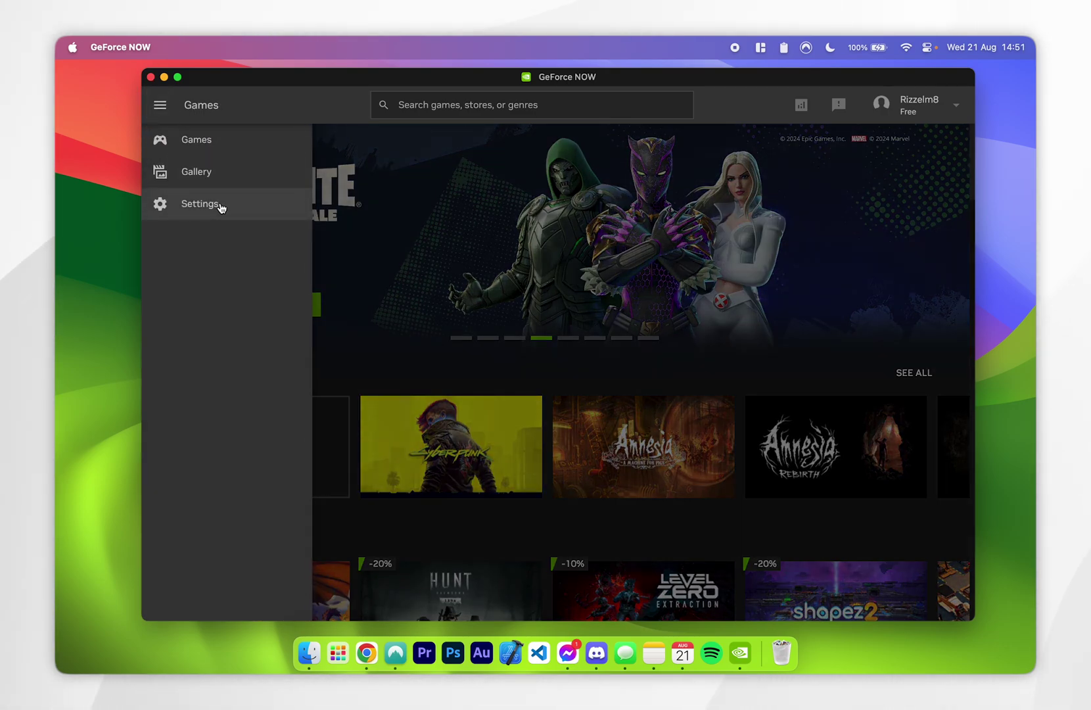
left_click(200, 204)
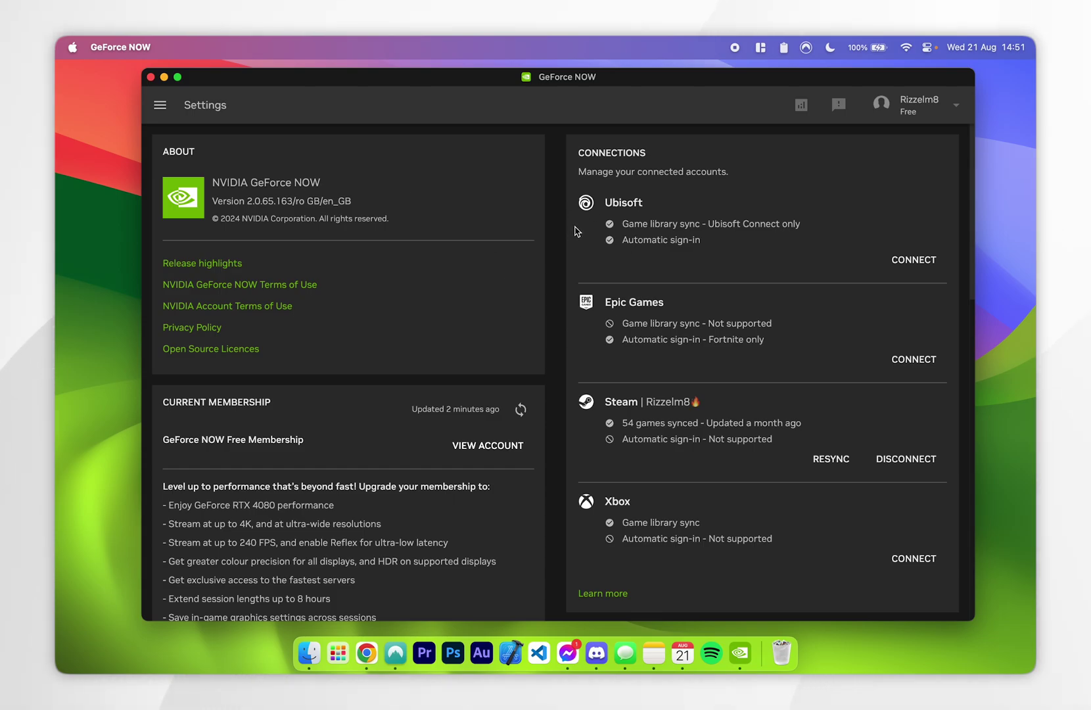
left_click(687, 414)
Connect the Epic Games account and allow GeForce NOW access on the Epic page in Chrome
left_click(912, 359)
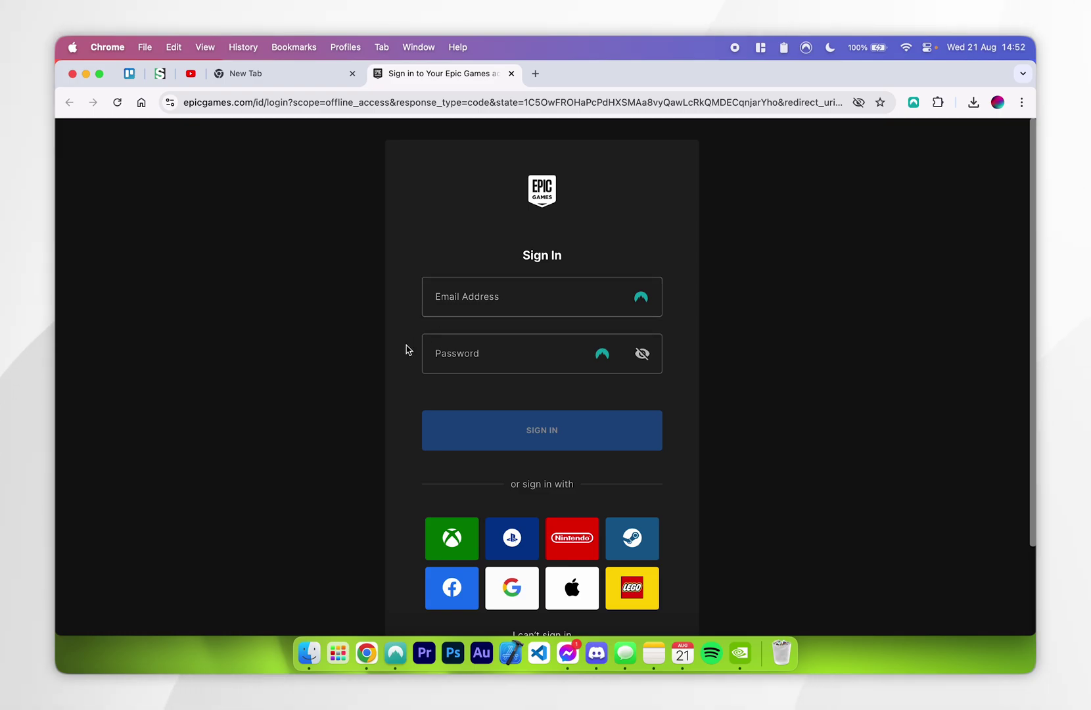
scroll(406, 350, "down", 3)
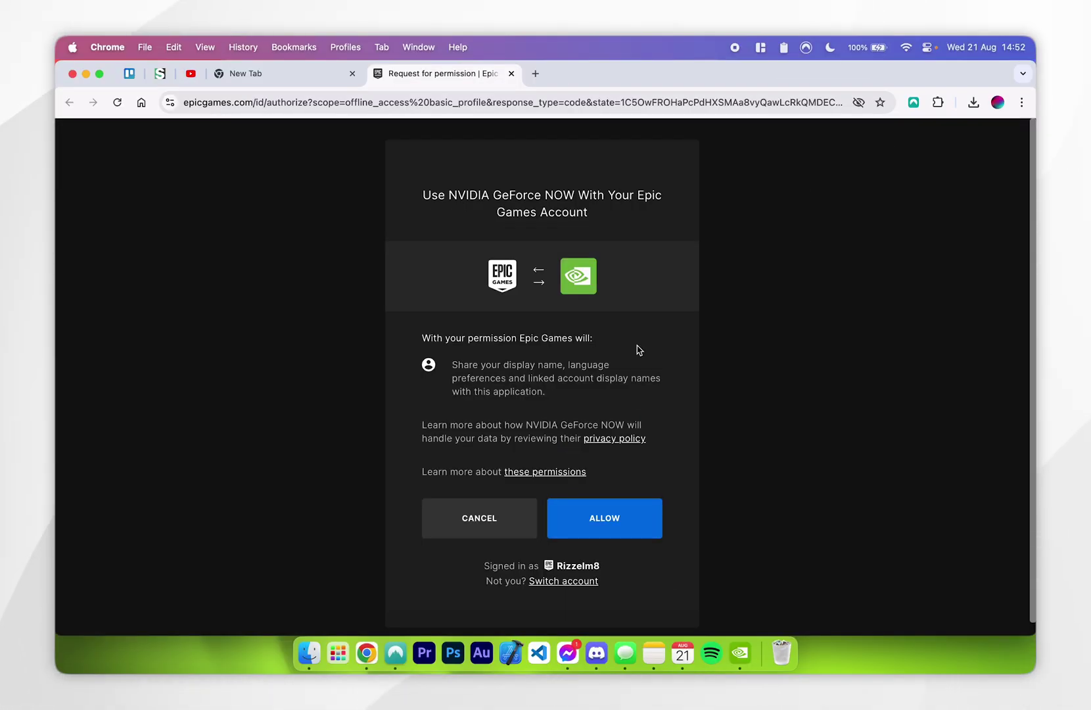
left_click(594, 514)
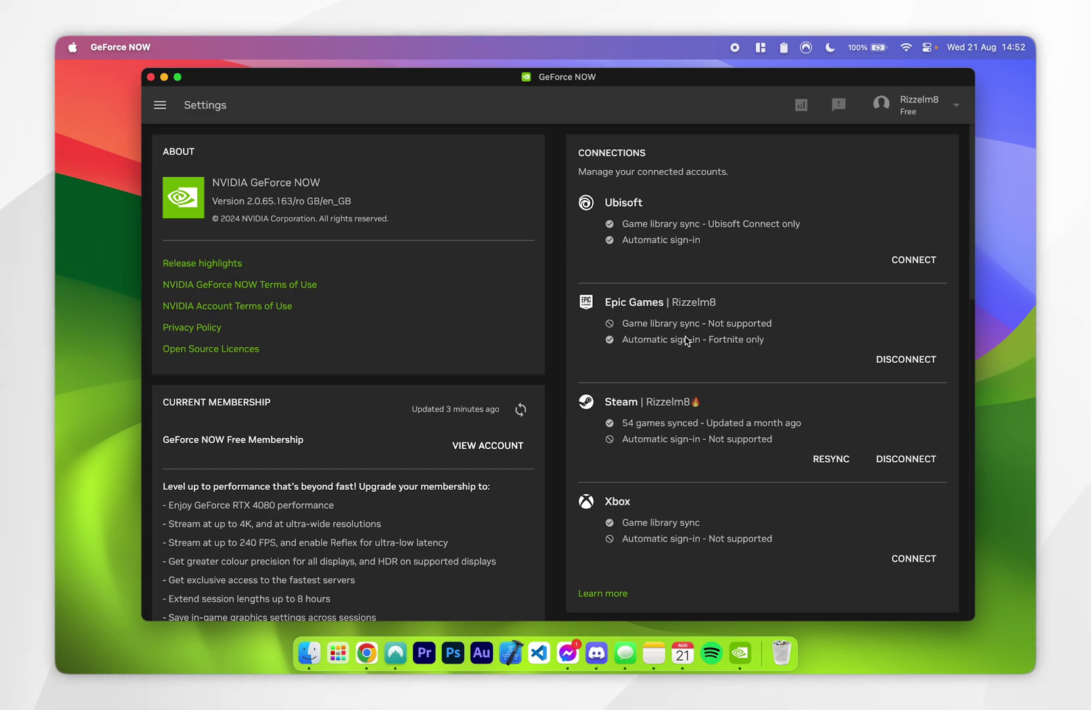
Search the GeForce NOW game catalogue for 'fortnite' from the Games home
left_click(161, 103)
left_click(199, 143)
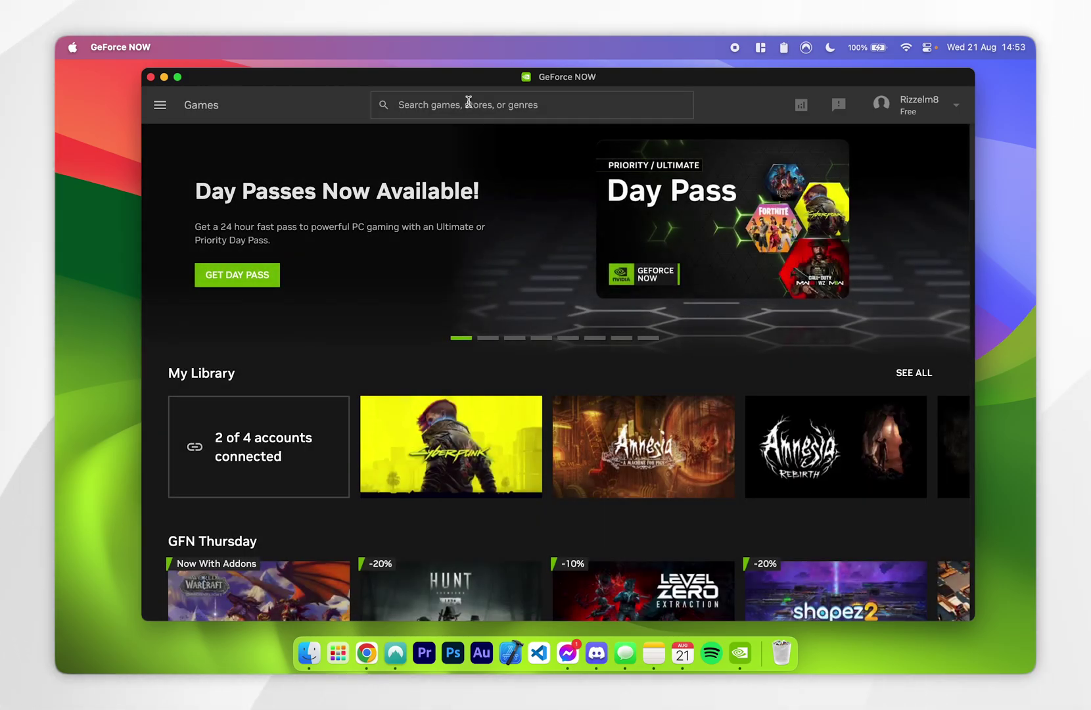
left_click(468, 104)
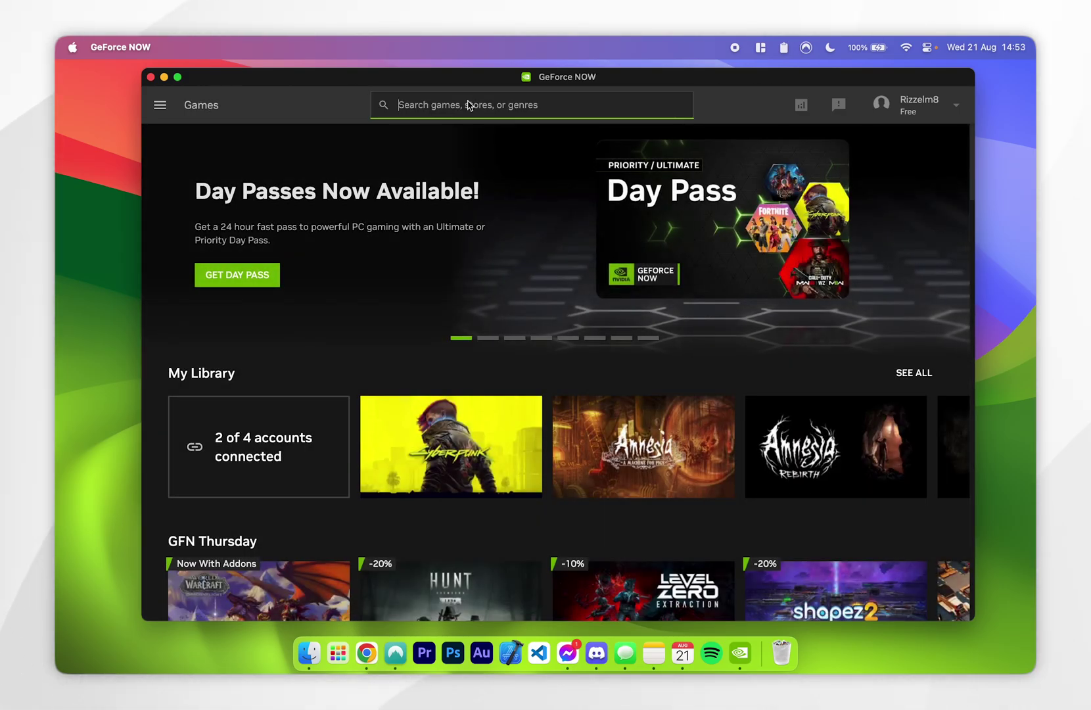
type("fortnite")
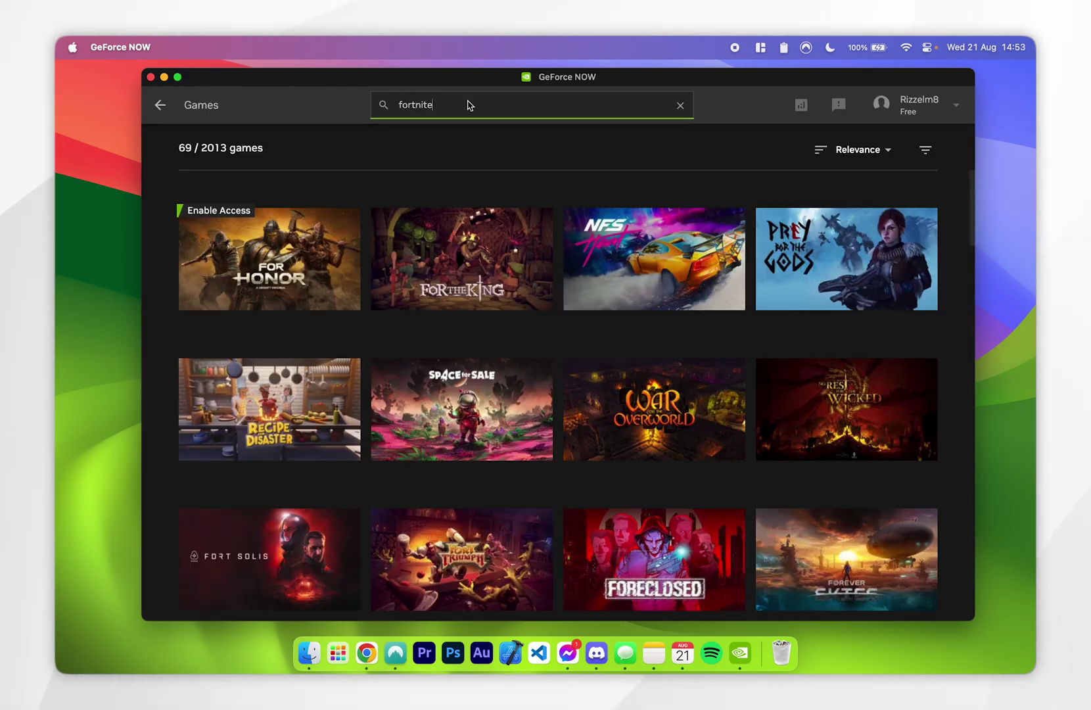
Mark Fortnite as owned through the Epic Games Store
mouse_move(303, 297)
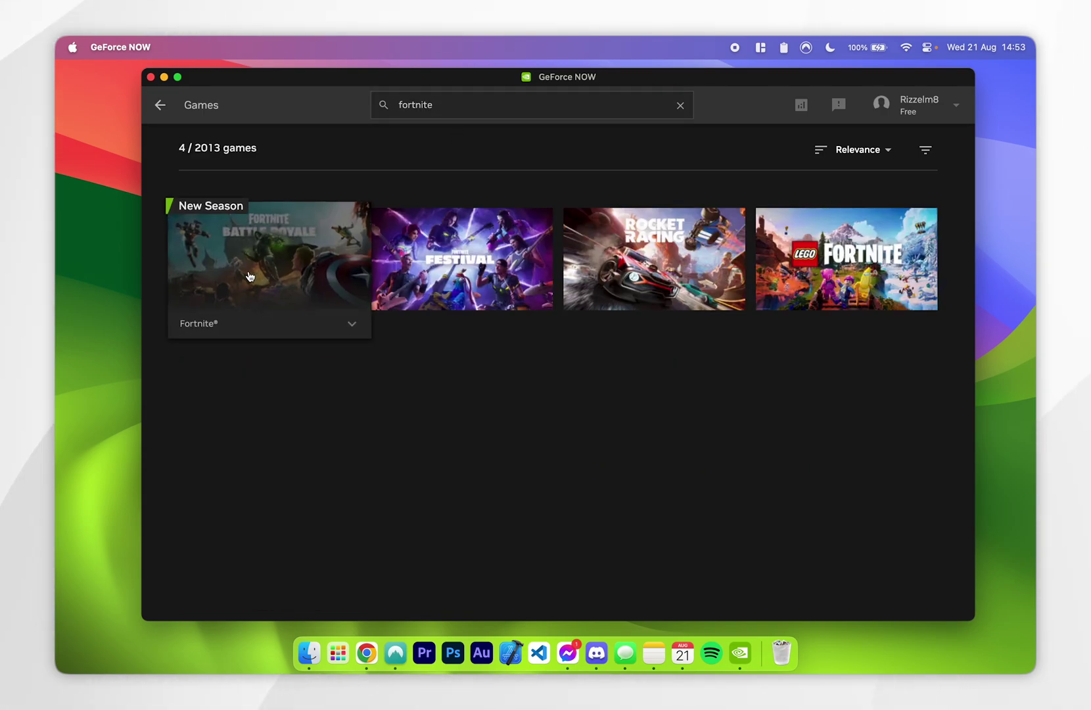
left_click(279, 256)
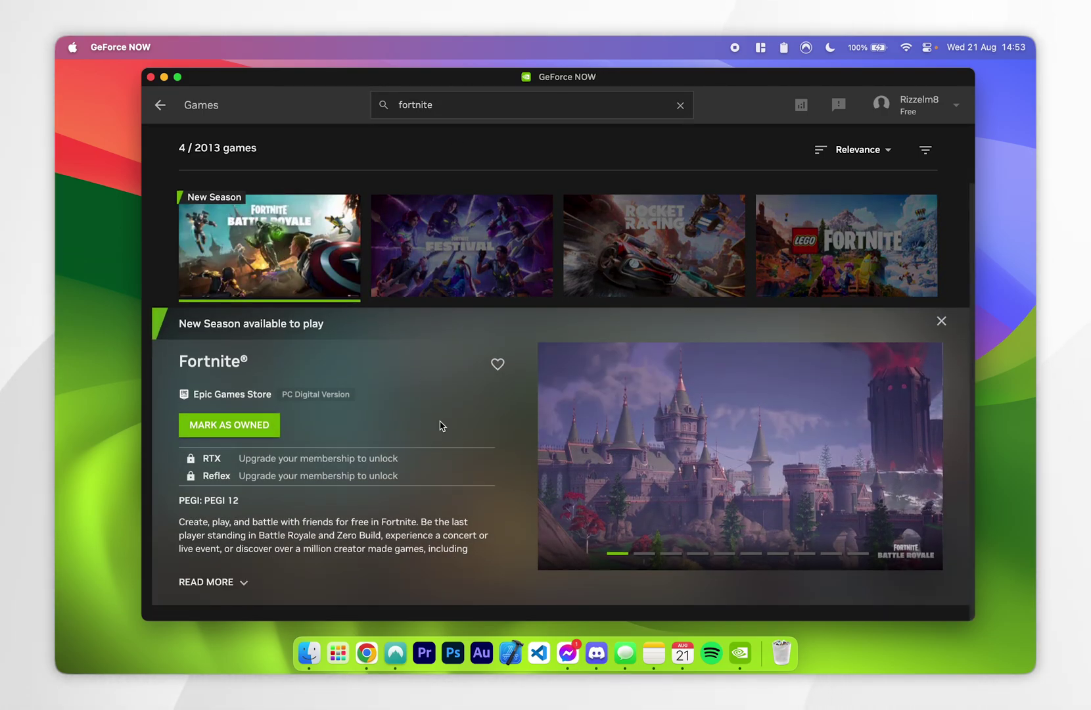
left_click(233, 432)
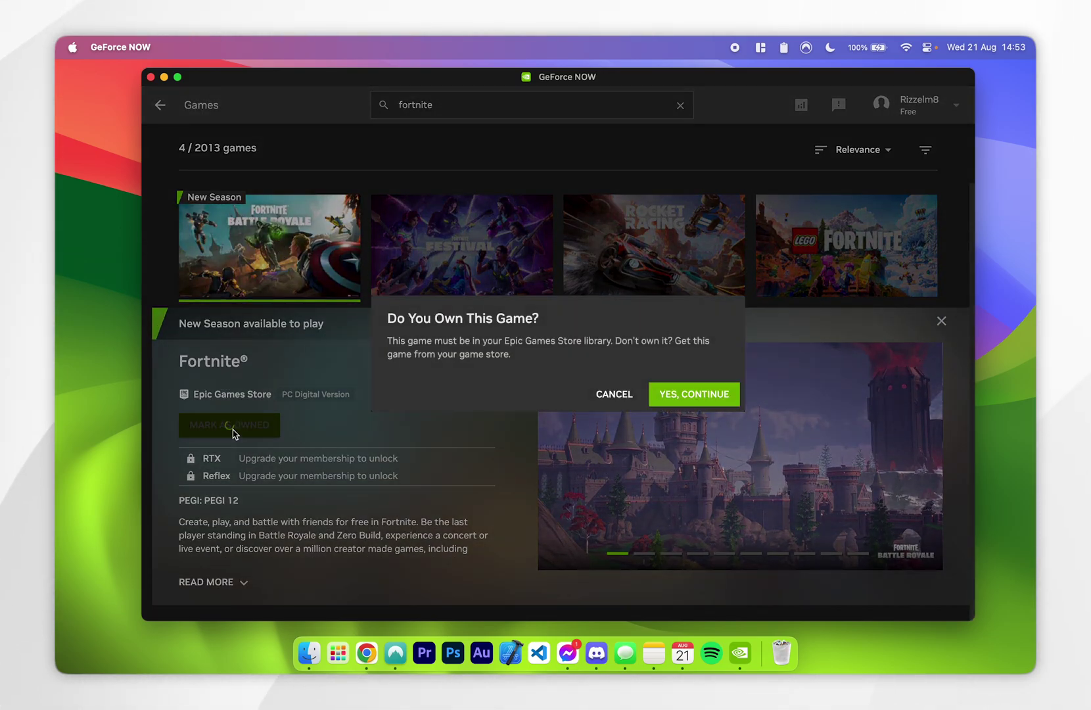
left_click(688, 396)
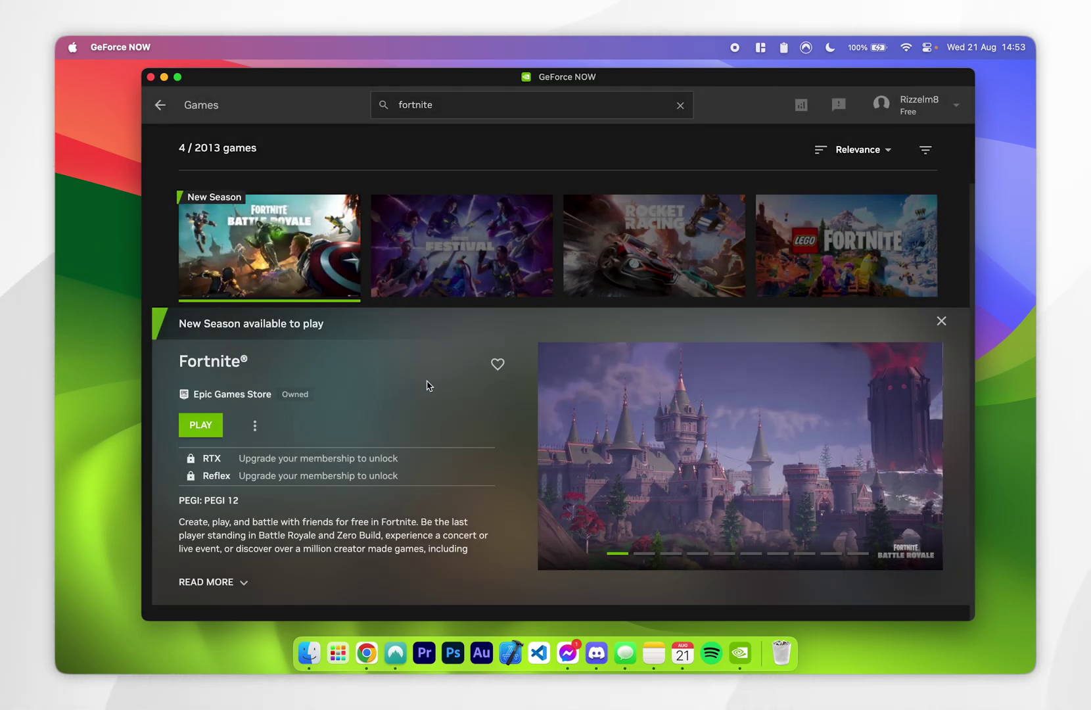
Stream the Fortnite Battle Royale lobby, then switch spaces back to the macOS desktop
left_click(201, 427)
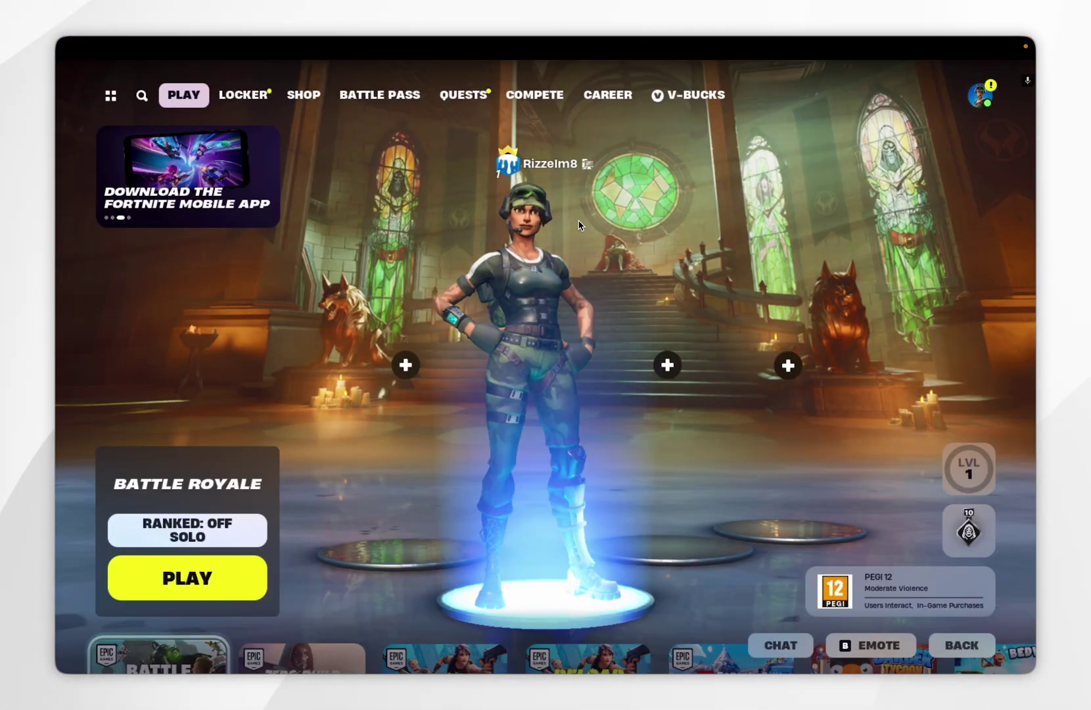
key("ctrl+Up")
key("ctrl+Up")
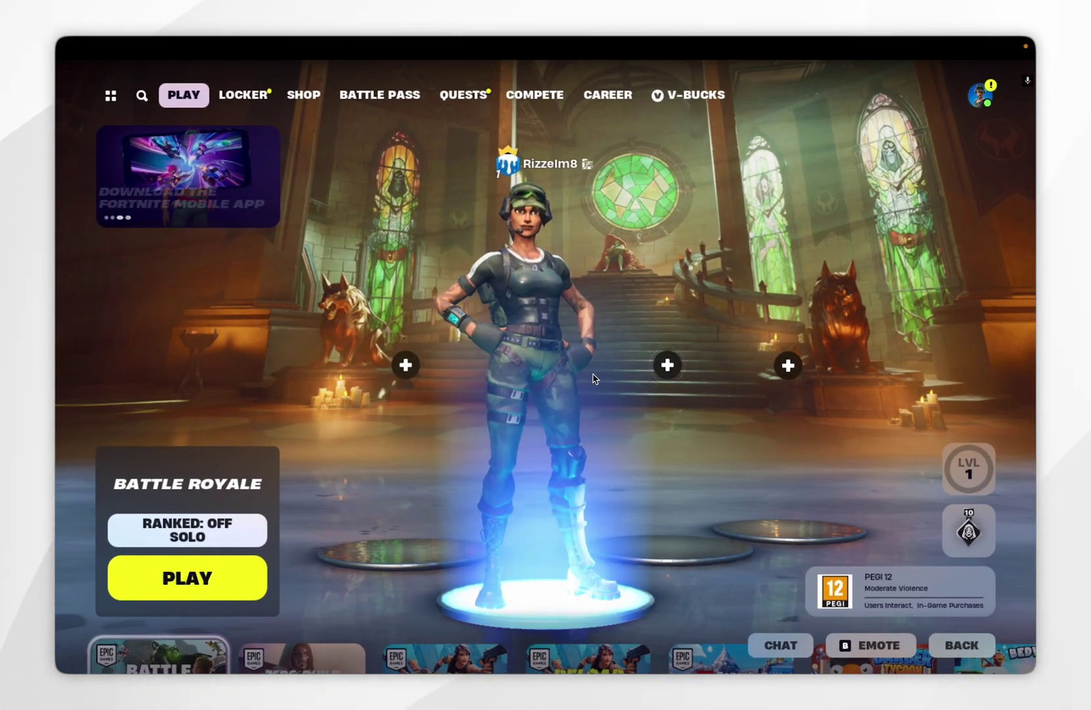
left_click(217, 590)
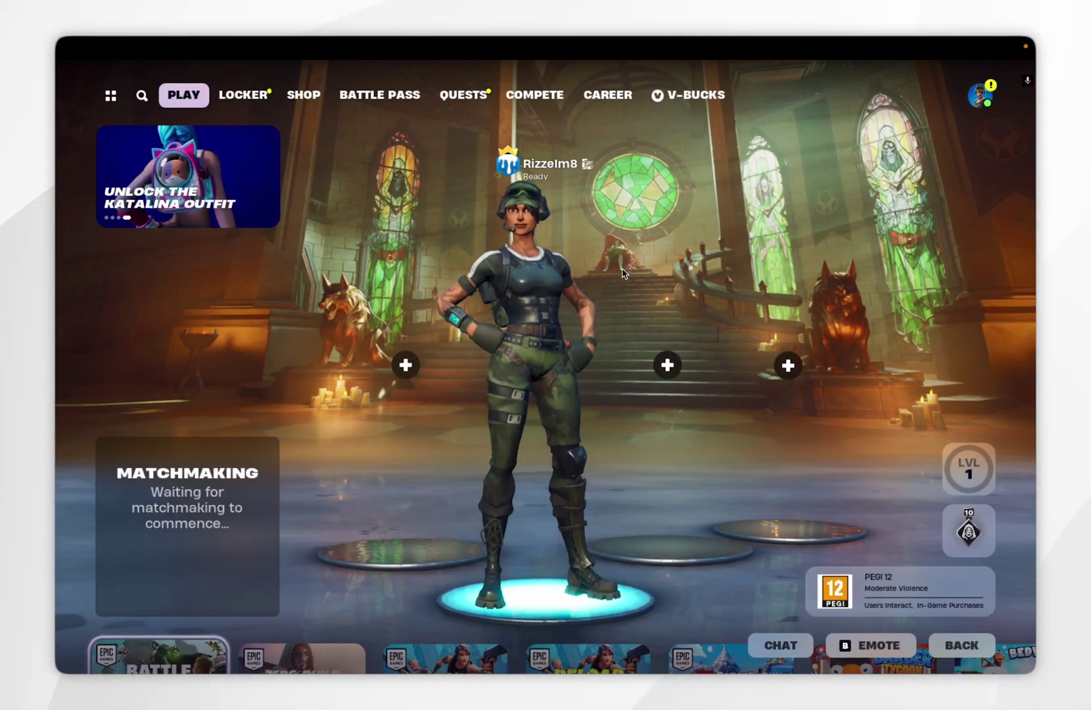
key("ctrl+Left")
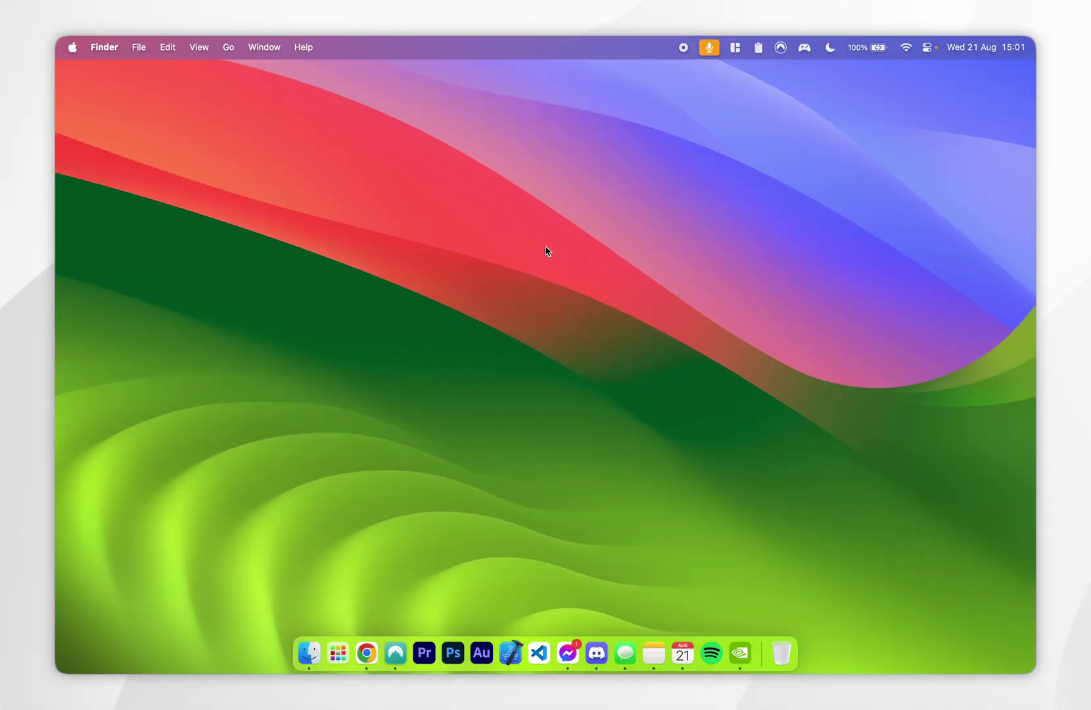